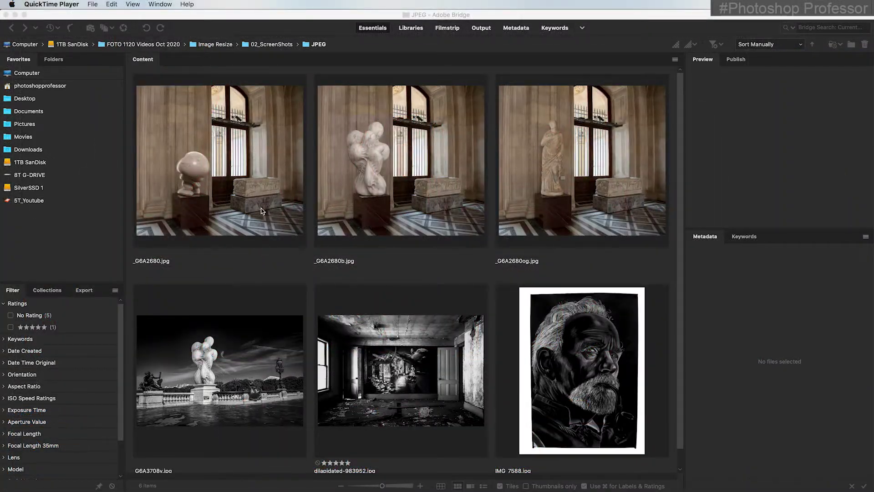
Browse the statue thumbnails and select the first image, _G6A2680.jpg
key("Right")
left_click(446, 205)
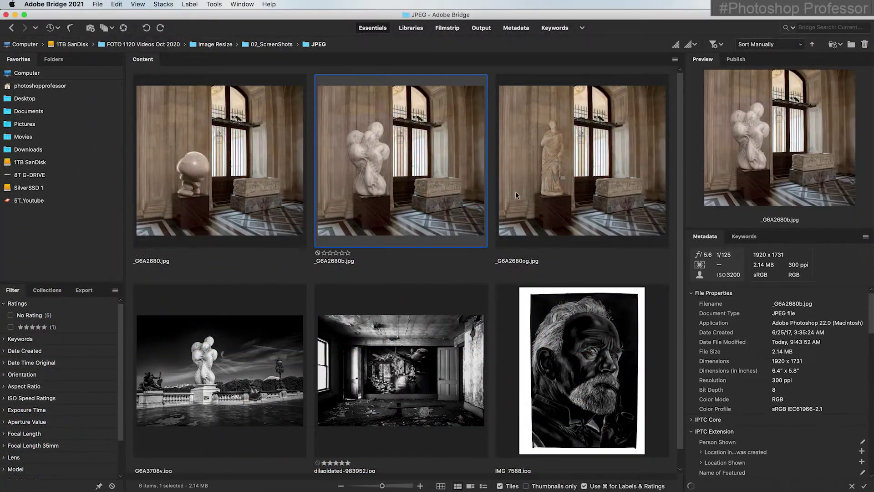
left_click(577, 187)
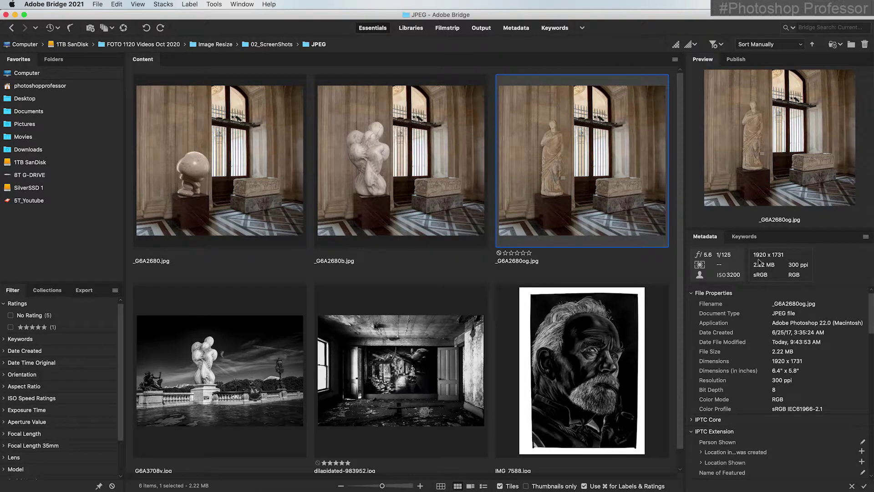
left_click(207, 157)
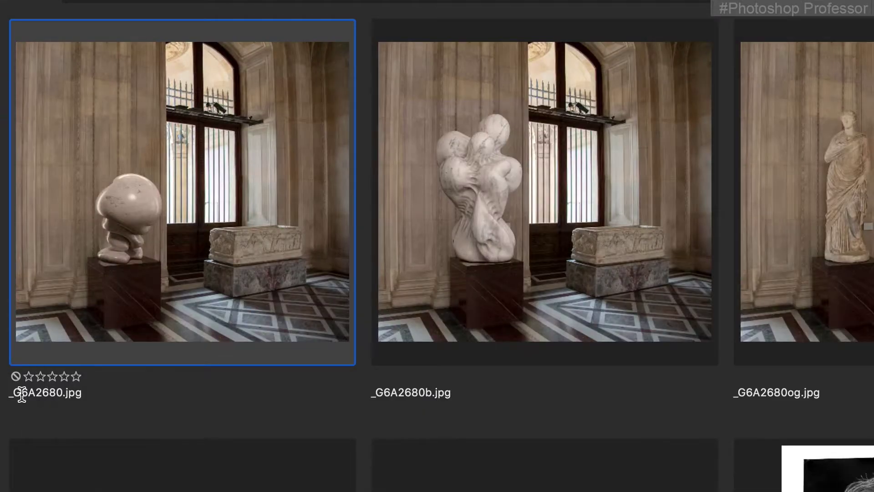
Rename _G6A2680.jpg to Photoshop_professor-01.jpg
left_click(140, 263)
type("Photoshop")
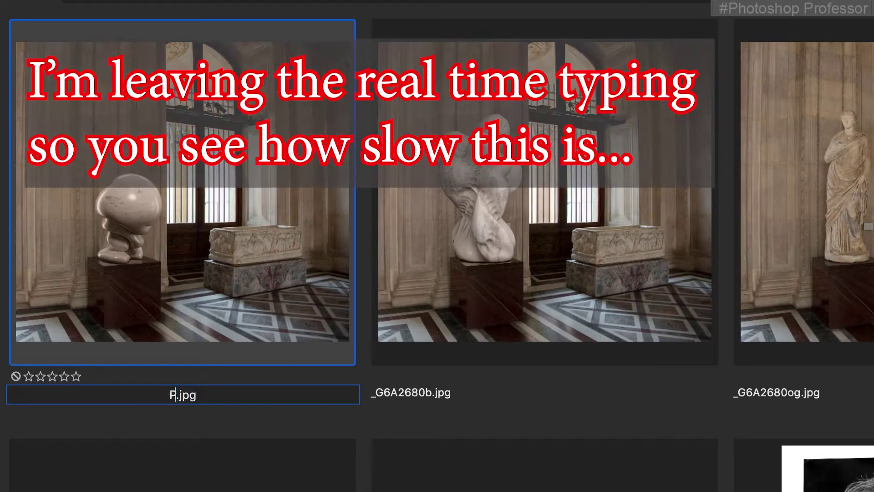
type("_profe")
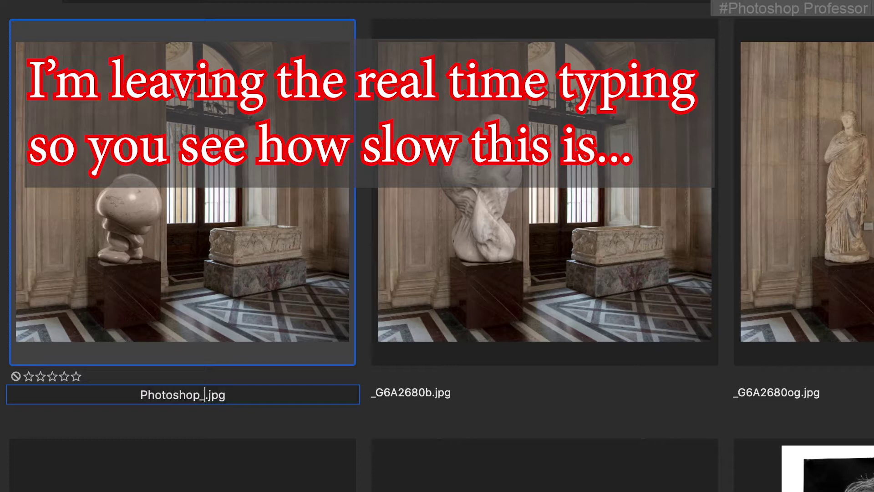
type("ssor")
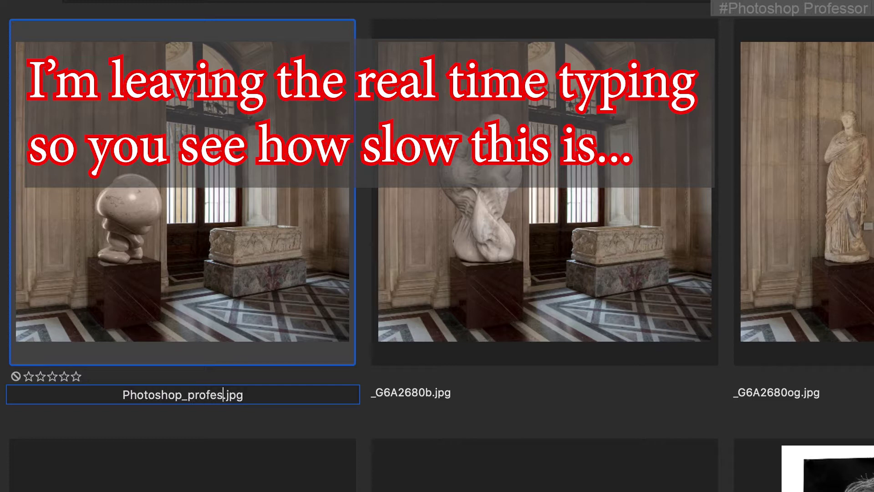
type("-01")
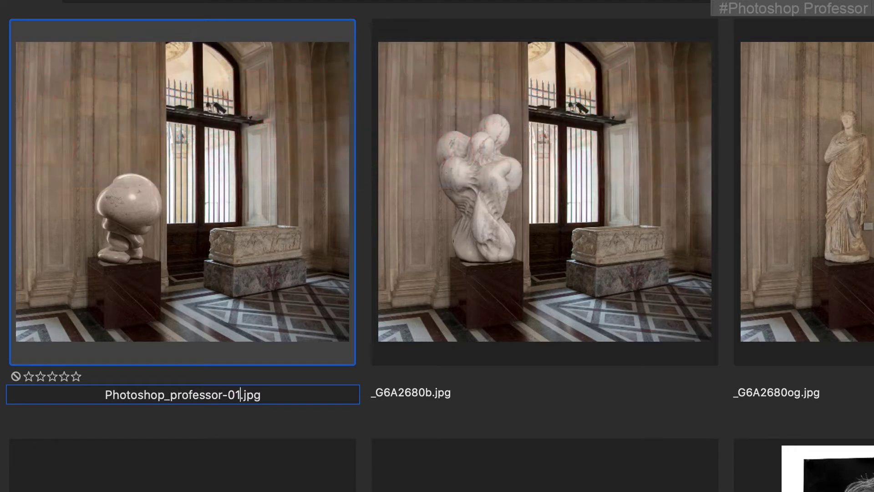
key("Return")
left_click(416, 389)
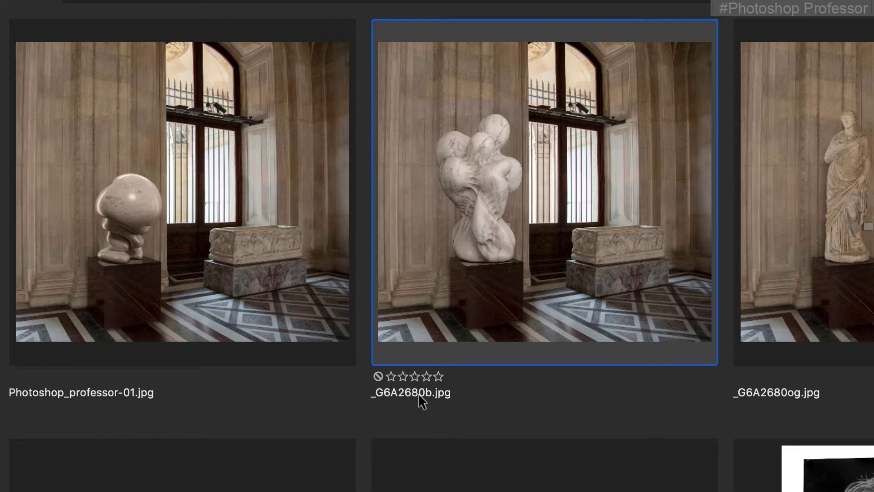
Rename _G6A2680b.jpg to Photoshop_Professor_02.jpg, correcting a mistyped letter
left_click(418, 393)
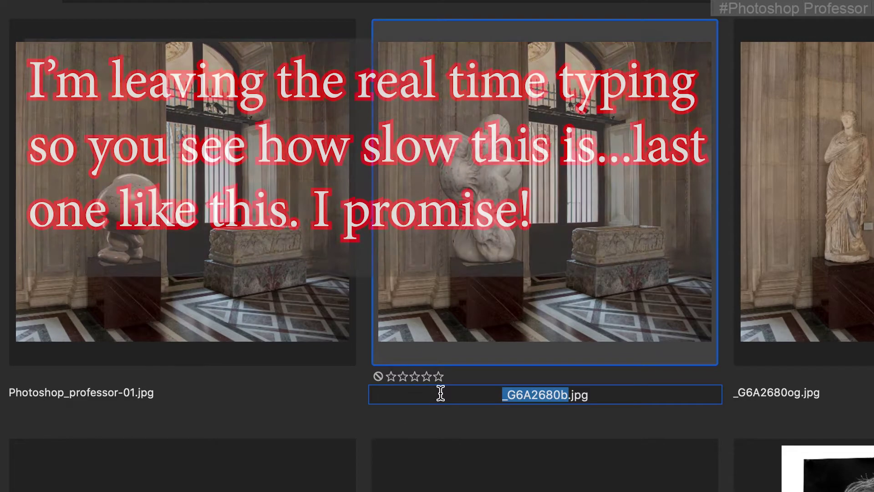
type("P")
type("hotoshop")
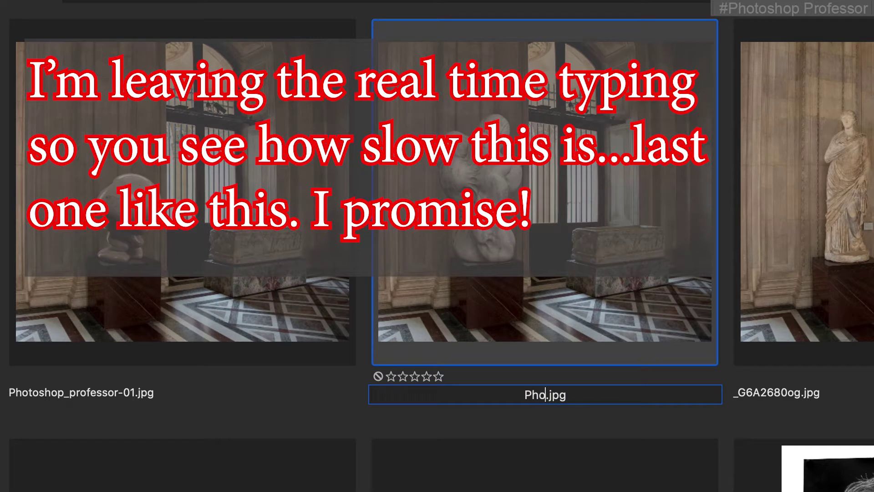
type("_Proe")
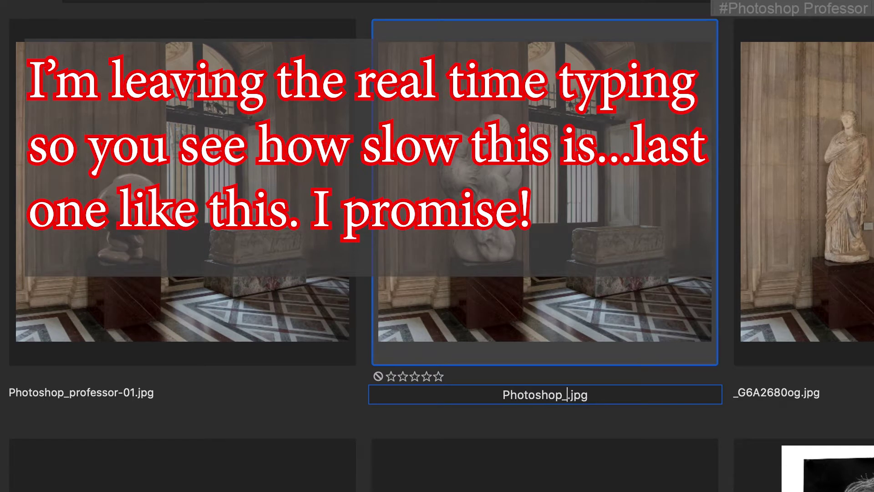
key("BackSpace")
type("fessor")
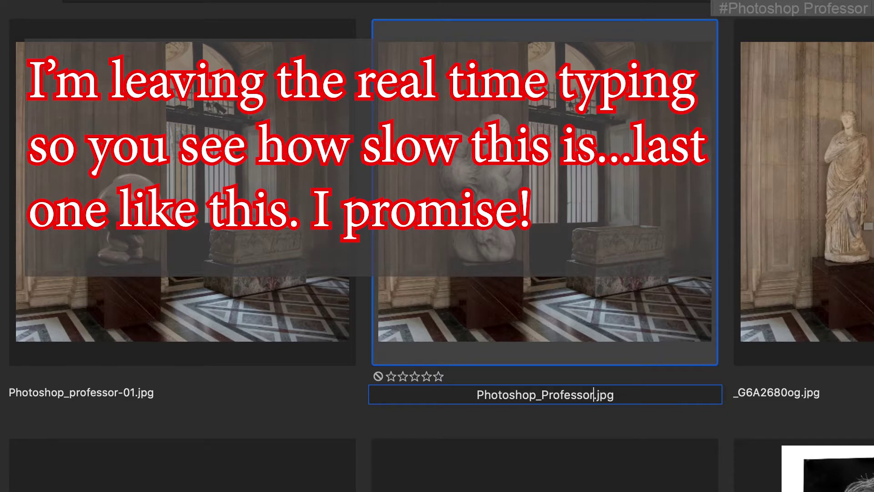
type("_02")
key("Return")
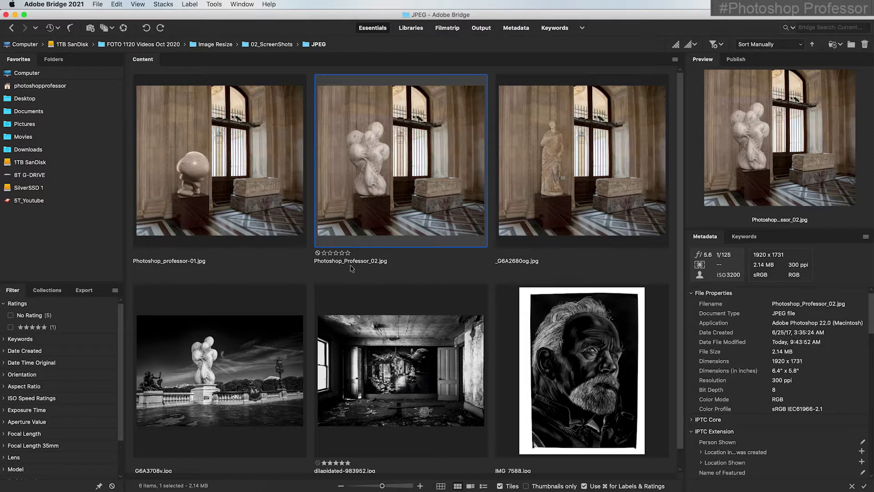
Rename _G6A2680og to Photoshop_Professor_03 by pasting the copied base name
left_click(347, 262)
key("super+c")
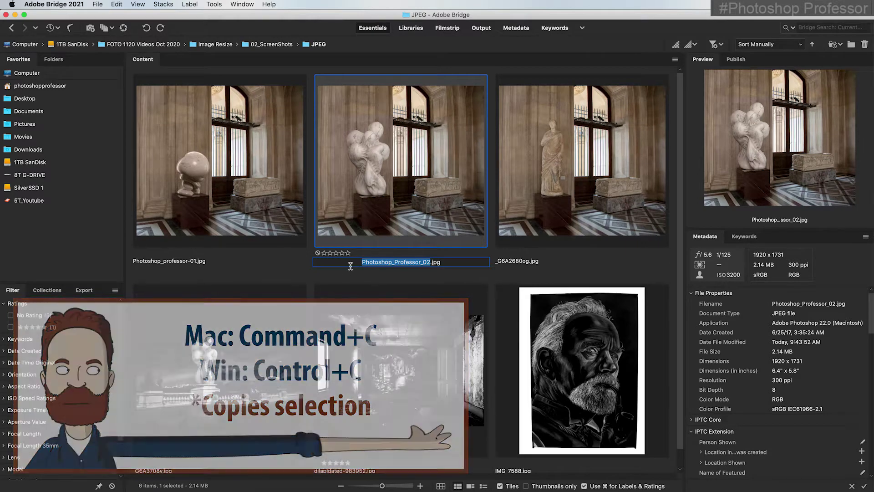
key("Tab")
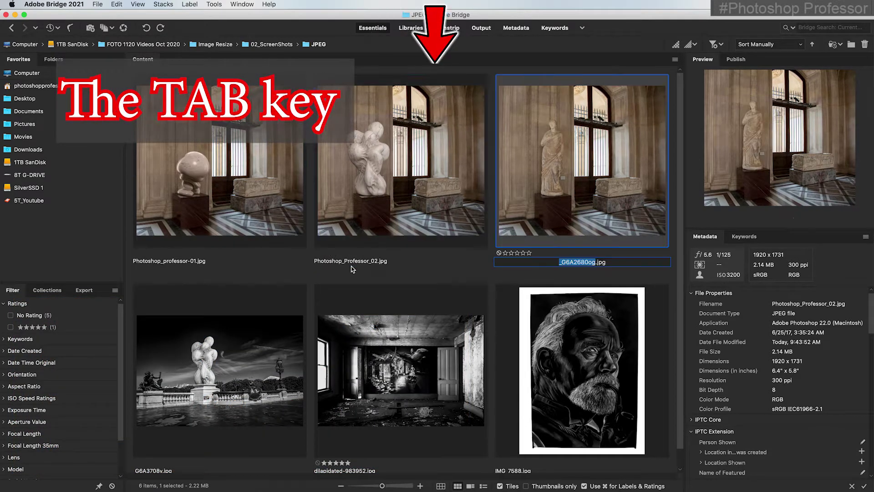
key("super+v")
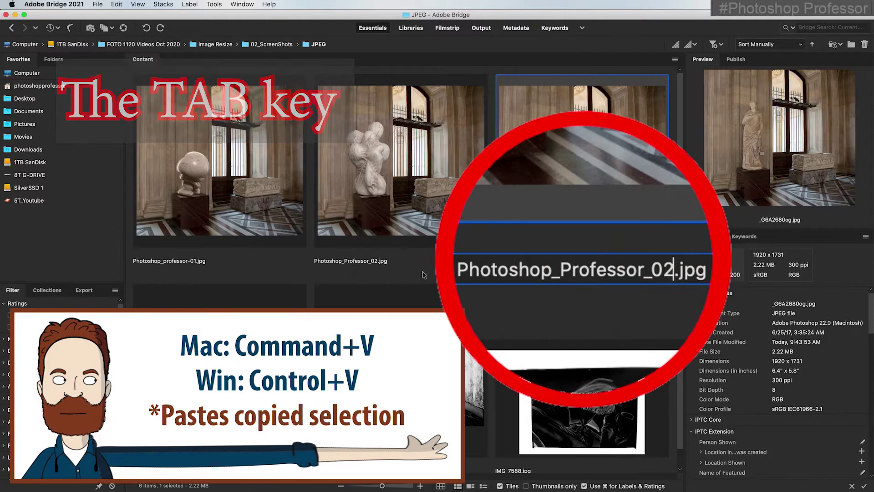
key("BackSpace")
type("3")
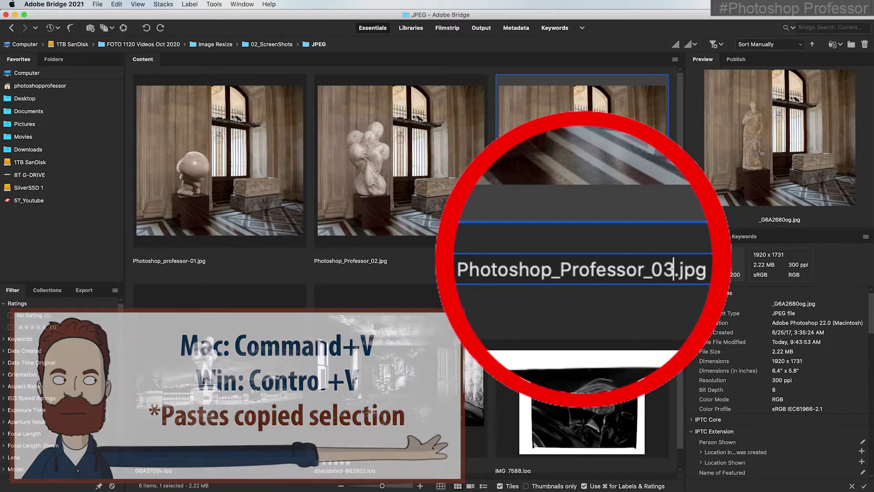
key("Tab")
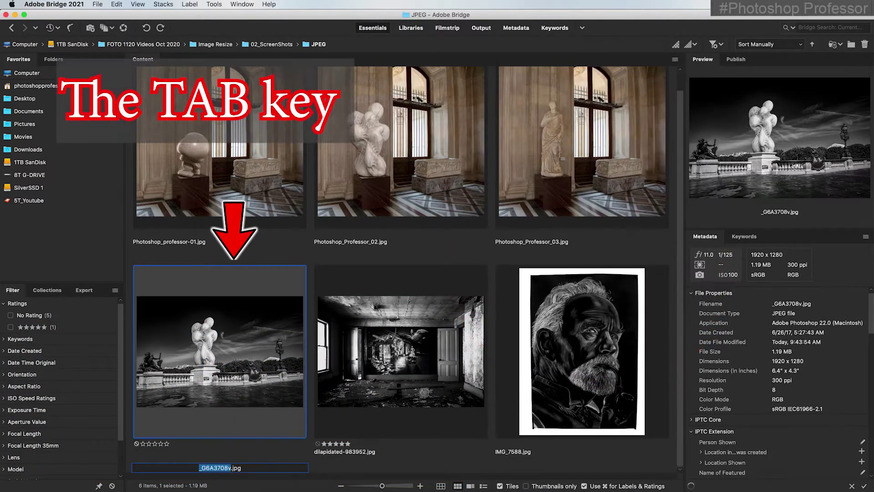
Name the next image Photoshop_Professor_04 and give the dilapidated room image the next Photoshop_Professor number
key("super+v")
key("BackSpace")
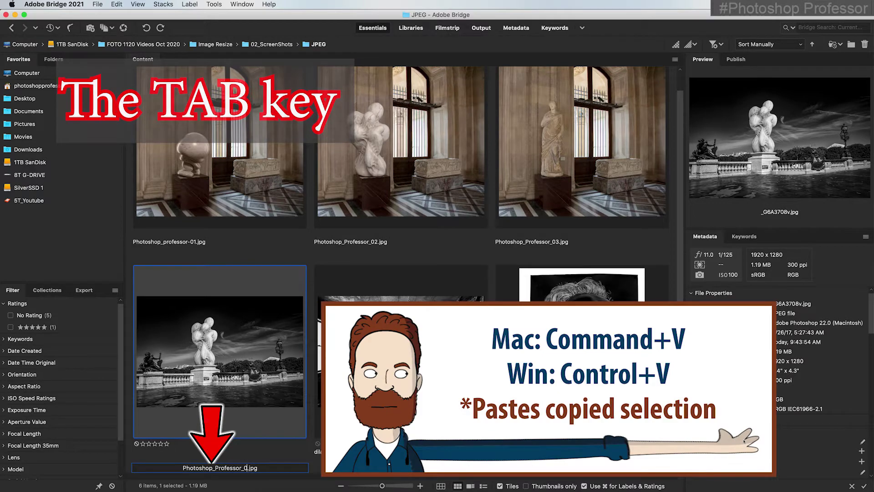
type("4")
key("Tab")
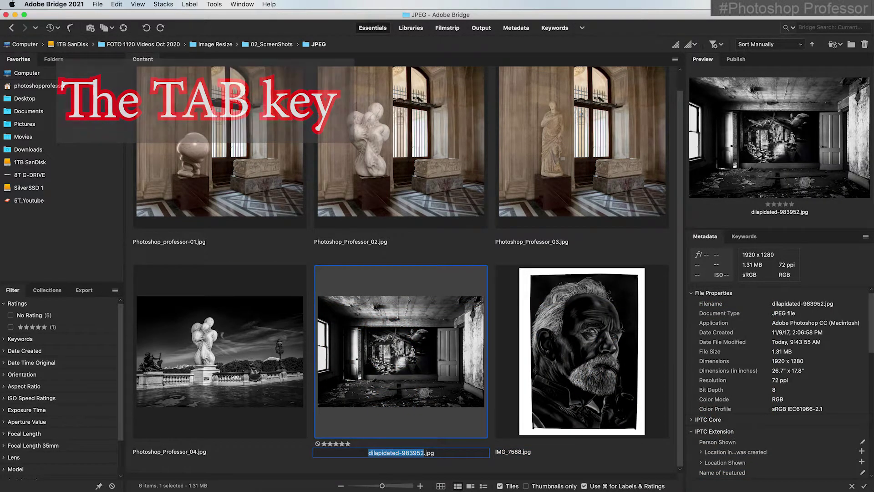
key("super+v")
key("BackSpace")
type("5")
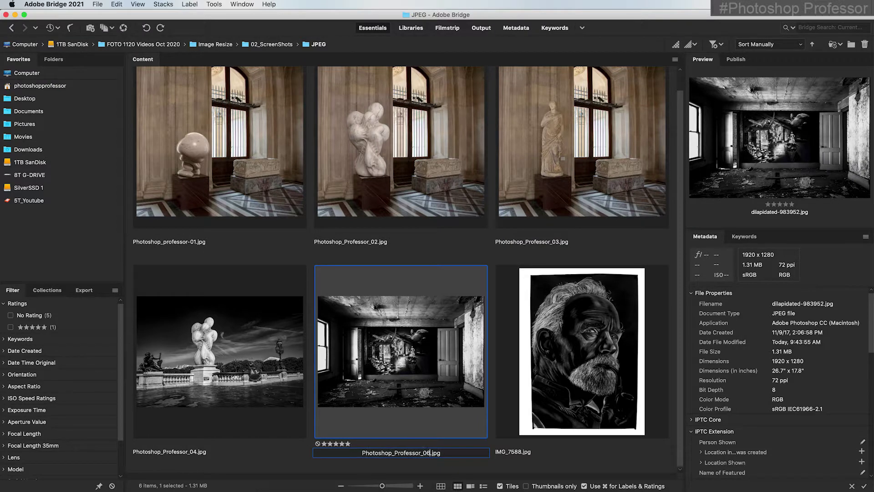
left_click(441, 269)
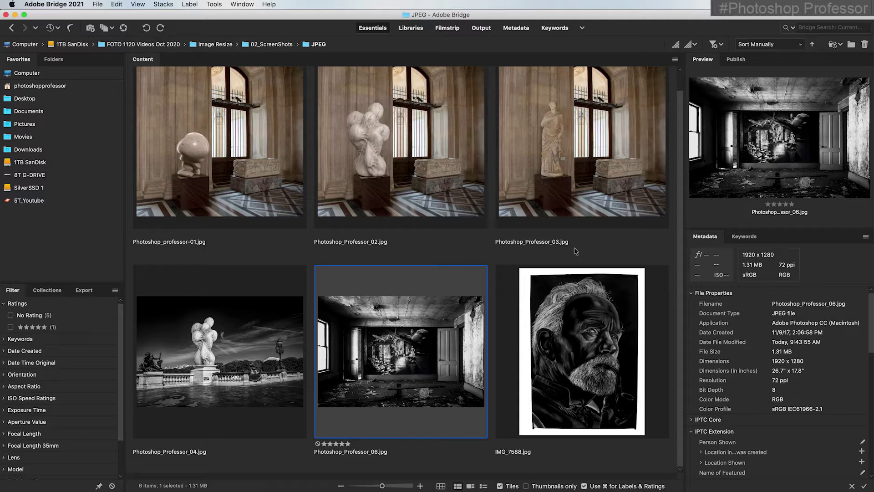
Select all six images from Photoshop_professor-01 to the last, then open the Tools menu
left_click(197, 97)
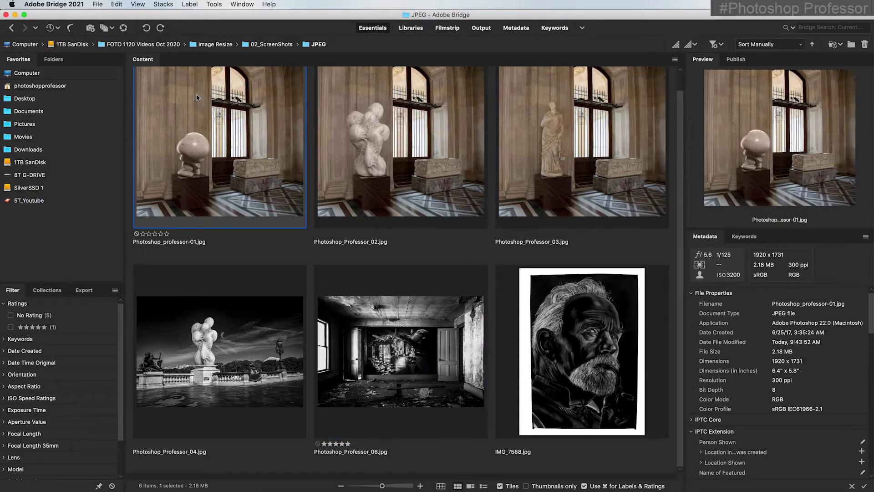
left_click(582, 341, "shift")
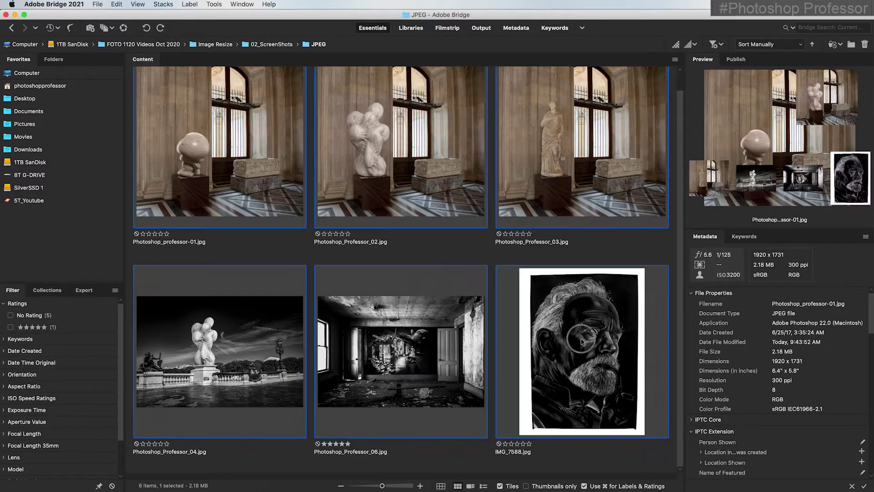
left_click(205, 4)
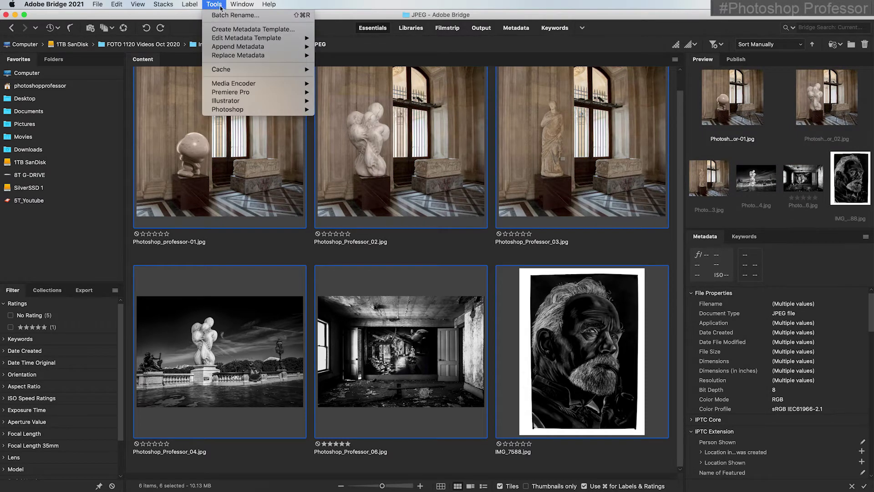
mouse_move(288, 110)
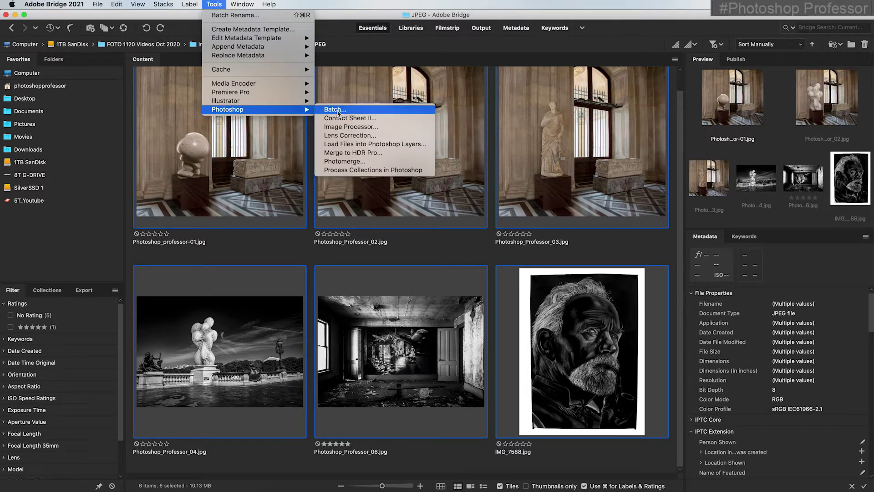
Open Batch Rename and review the element types, keeping Text and Sequence Number
left_click(269, 17)
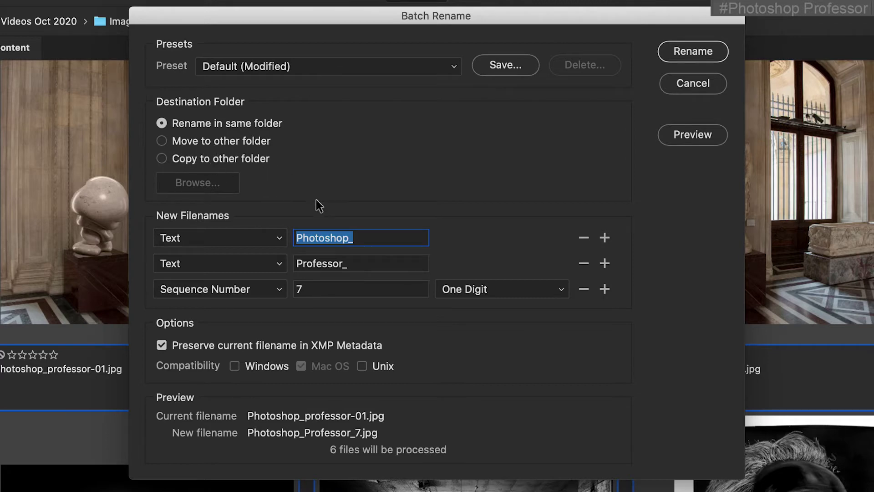
left_click(269, 241)
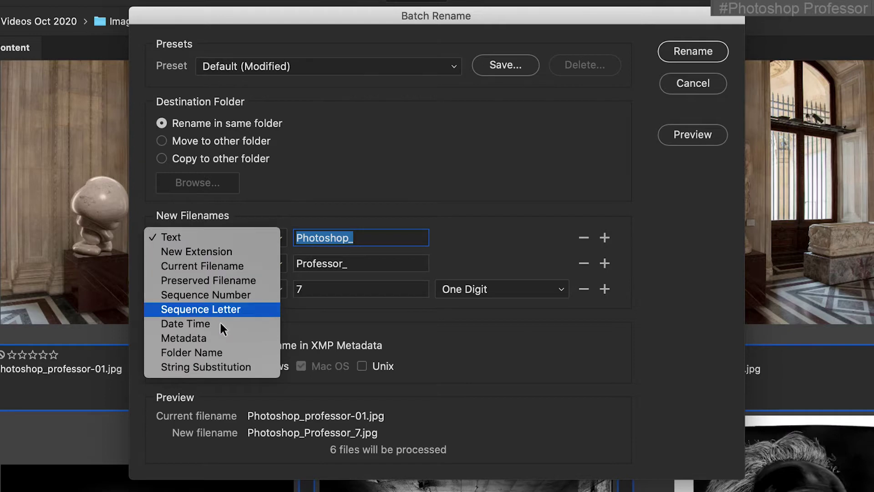
left_click(218, 237)
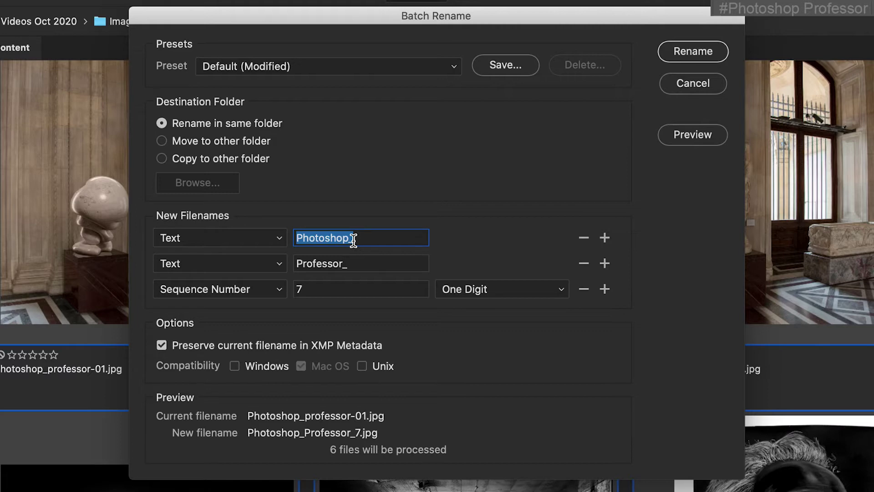
left_click(277, 289)
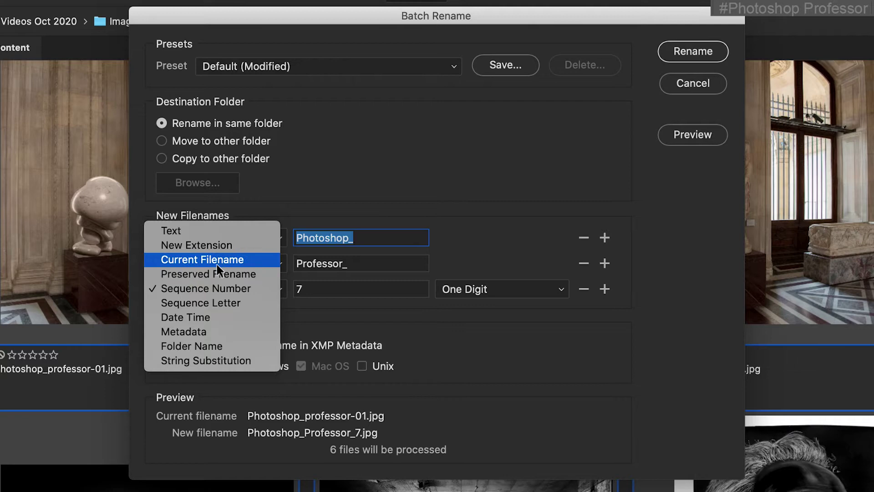
left_click(354, 200)
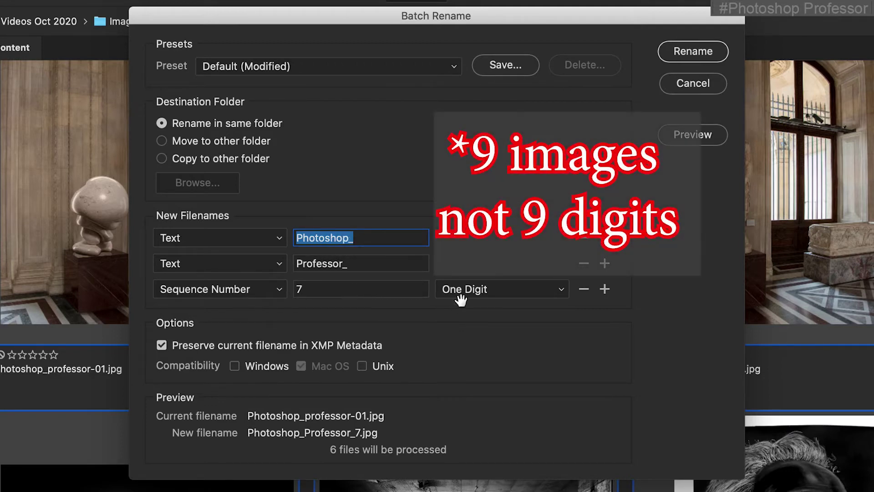
Keep the sequence at One Digit and select the start number field
left_click(562, 293)
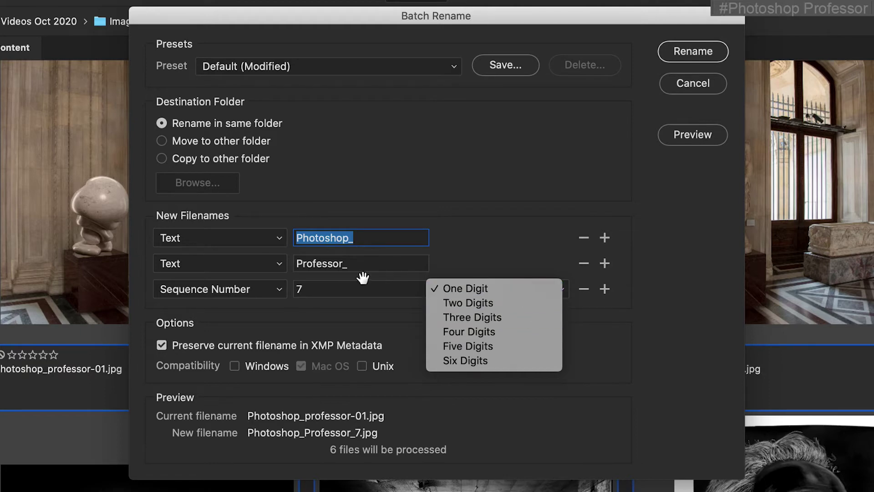
left_click(339, 293)
left_click(323, 289)
Start the sequence at 1, drop the underscore after Photoshop, and rename to PhotoshopProfessor_1–6.jpg
key("BackSpace")
type("1")
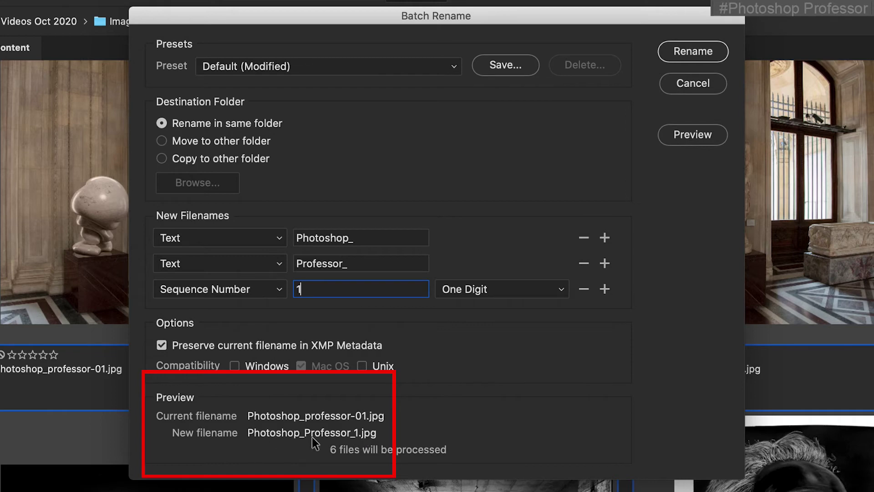
left_click(353, 265)
key("BackSpace")
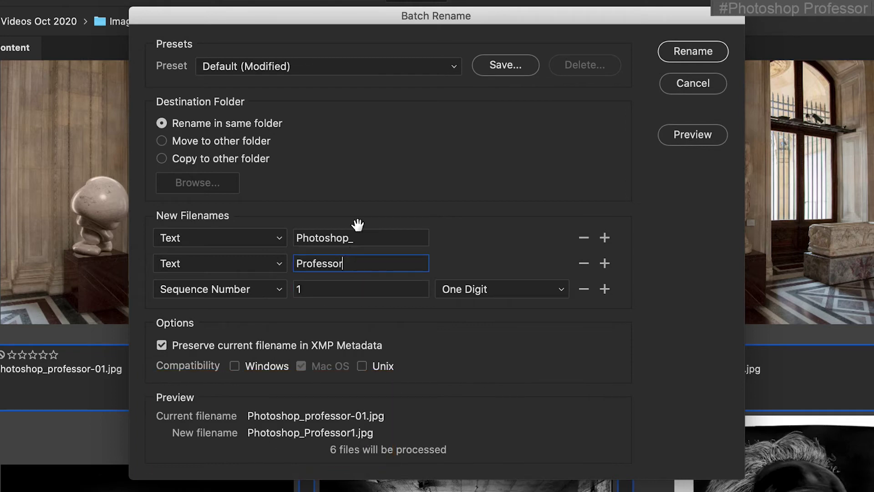
left_click(364, 238)
key("BackSpace")
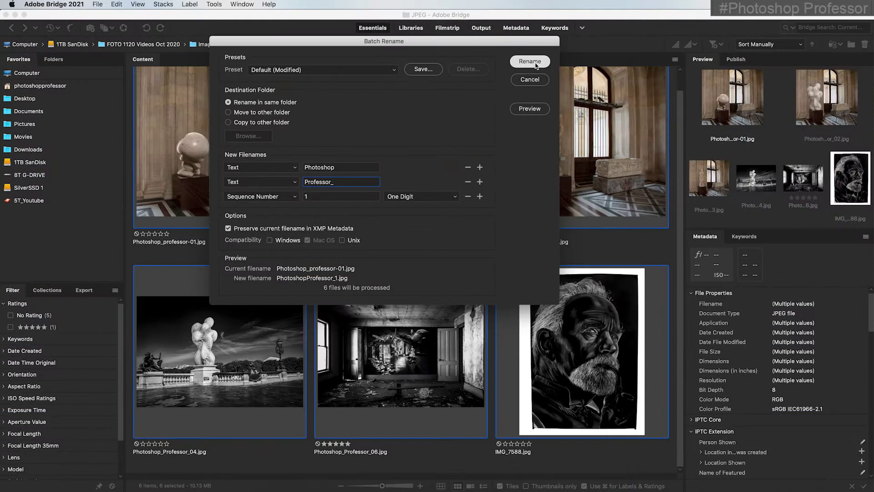
left_click(536, 65)
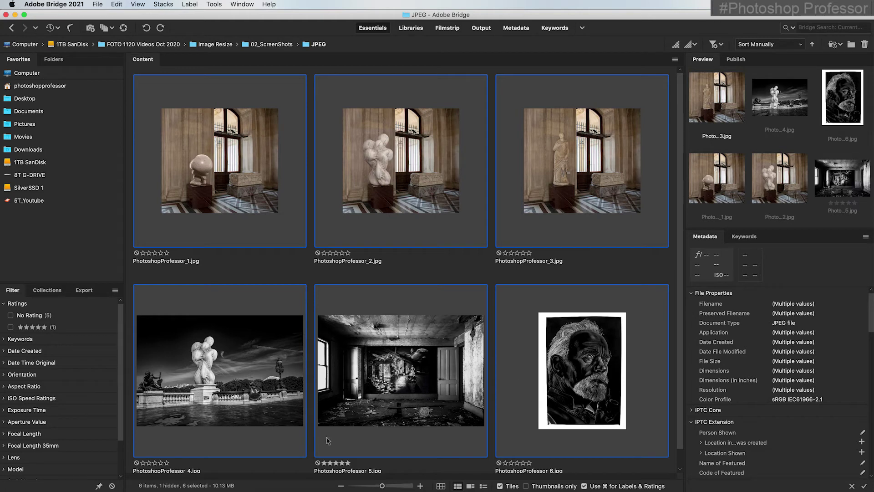
Reopen Batch Rename and apply the AwesomeSauce_ pattern, numbering the six files 1 to 6
left_click(214, 4)
left_click(226, 15)
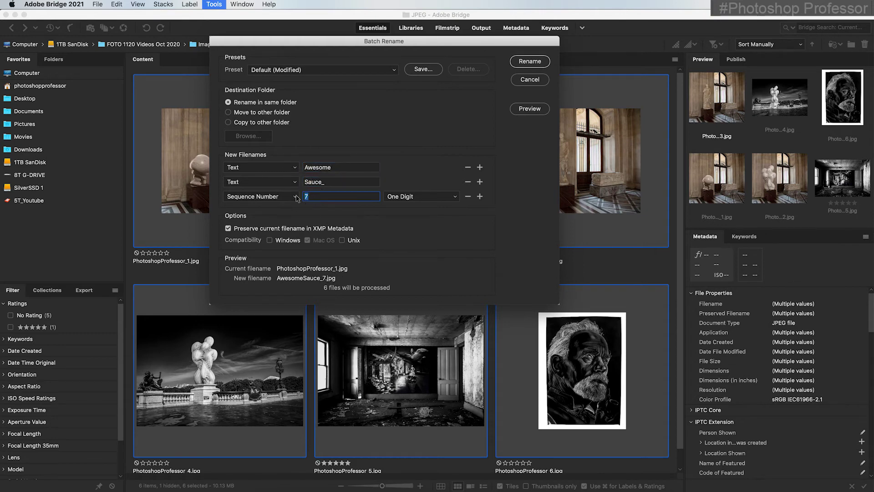
left_click(531, 62)
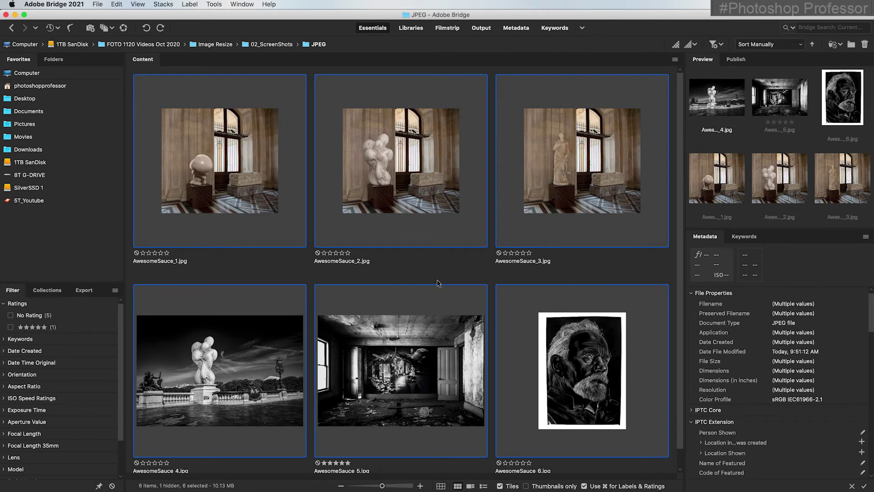